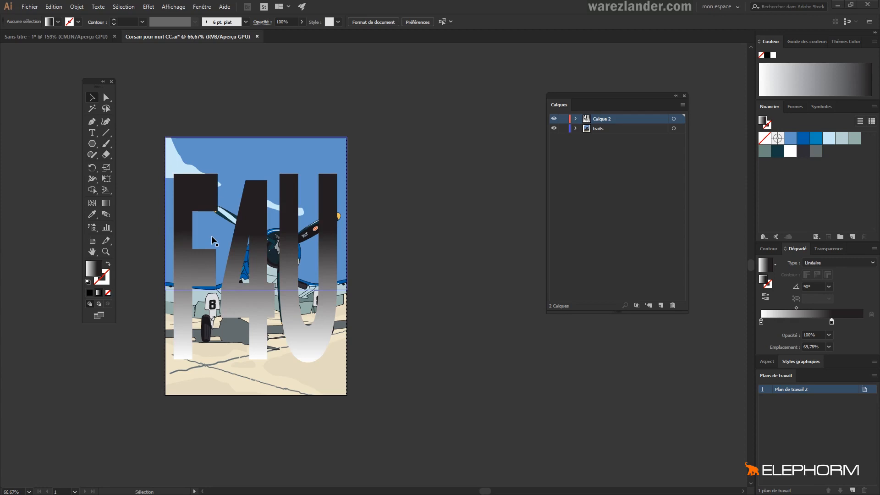
# - Hide the traits layer to view the F4U lettering alone, and show it again
pyautogui.click(553, 129)
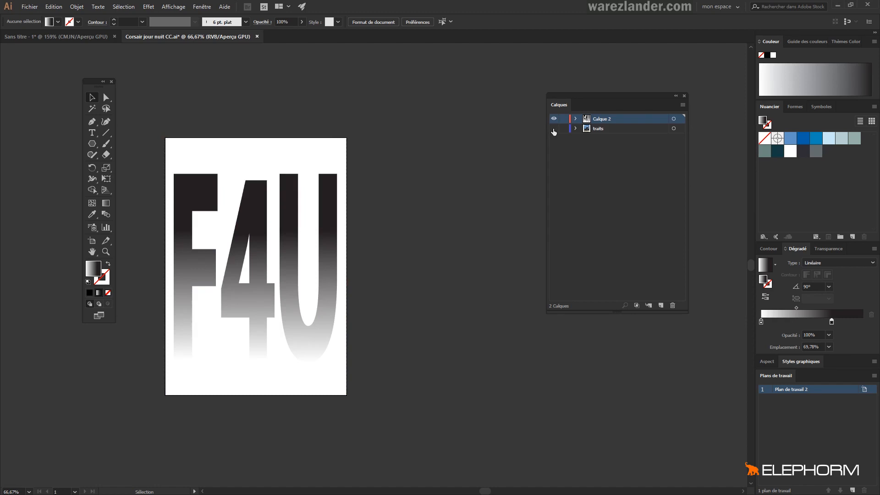
pyautogui.click(553, 129)
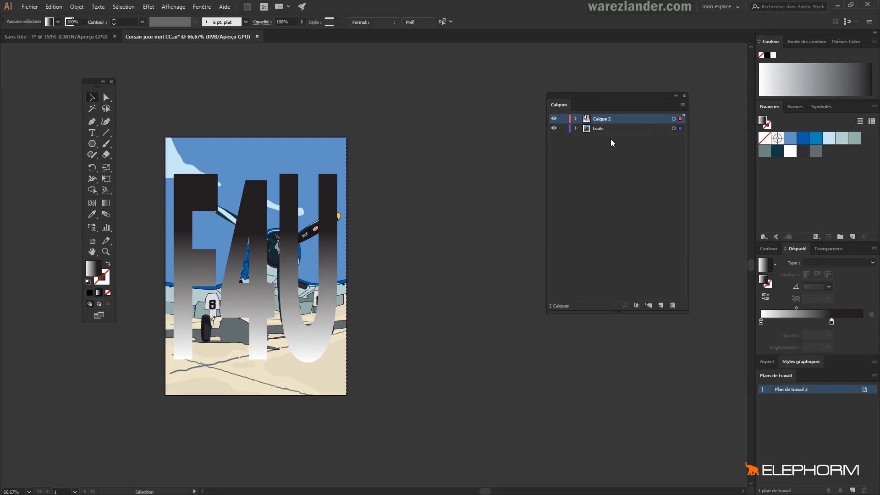
# - Select all the artwork and detach the Transparency panel so it floats beside the artboard
pyautogui.hotkey('ctrl', 'a')
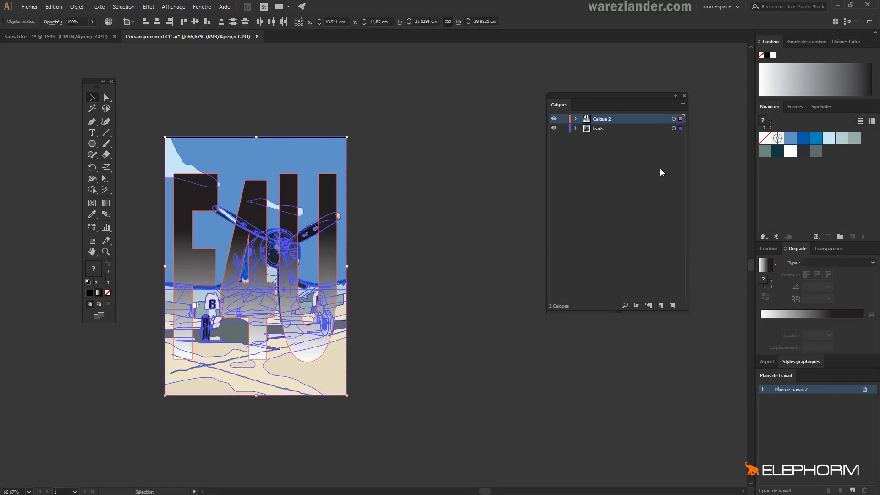
pyautogui.click(825, 247)
pyautogui.moveTo(825, 248); pyautogui.dragTo(429, 87)
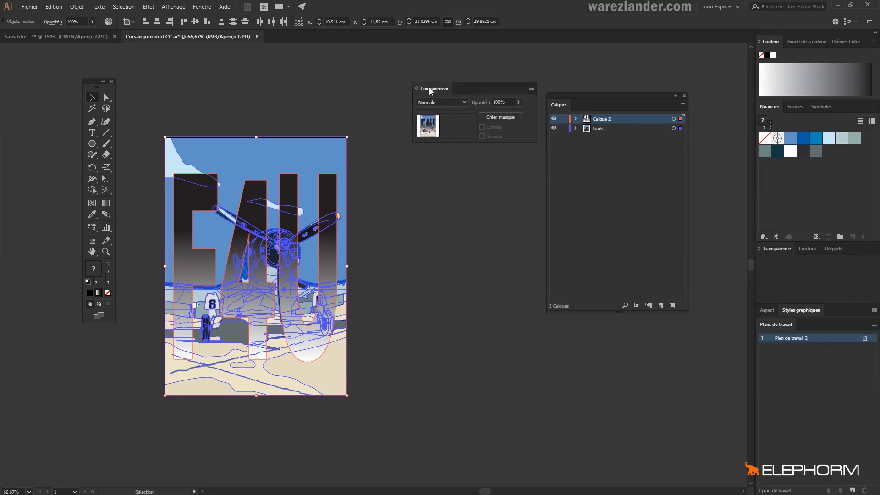
# - Try an opacity mask on the airplane artwork using the F4U lettering, and undo it
pyautogui.click(74, 7)
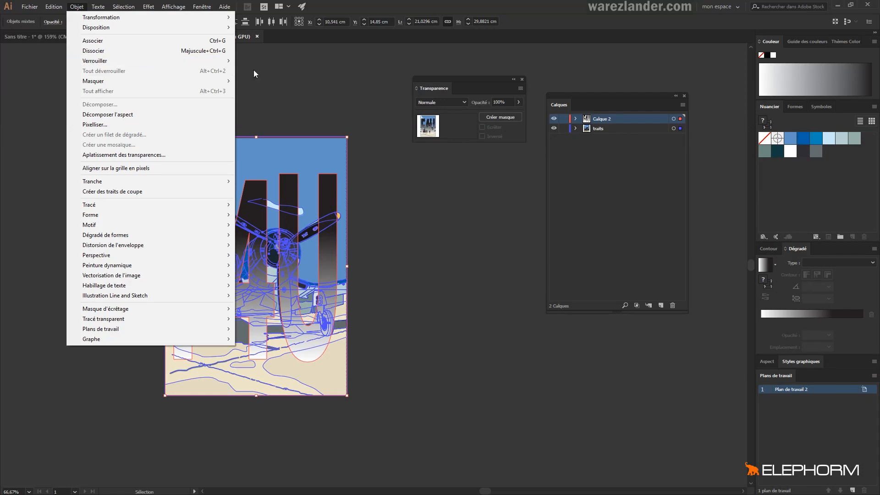
pyautogui.press('Escape')
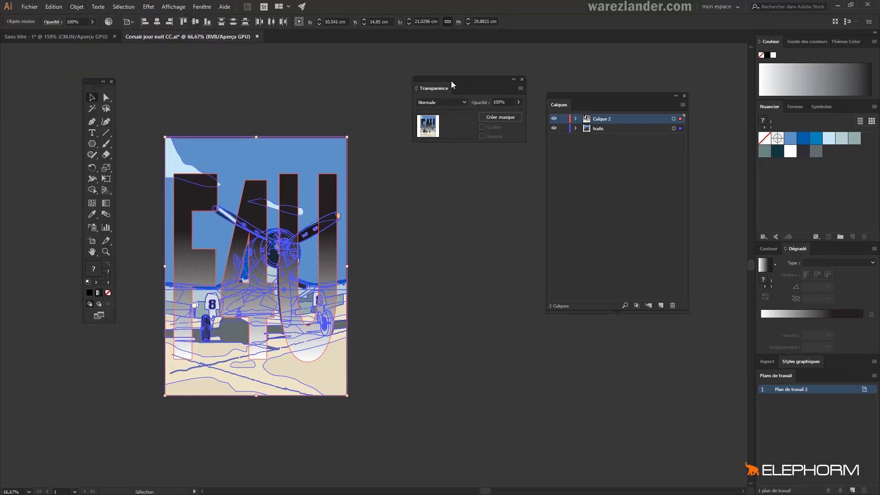
pyautogui.click(502, 118)
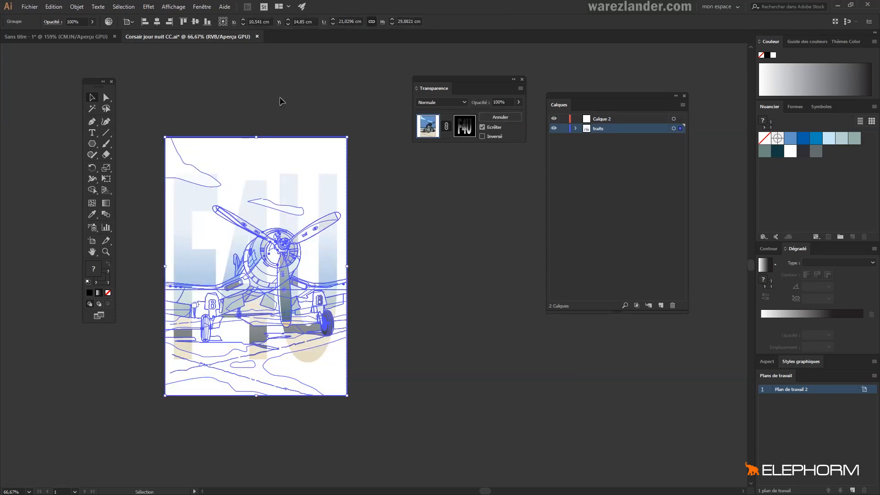
pyautogui.click(248, 93)
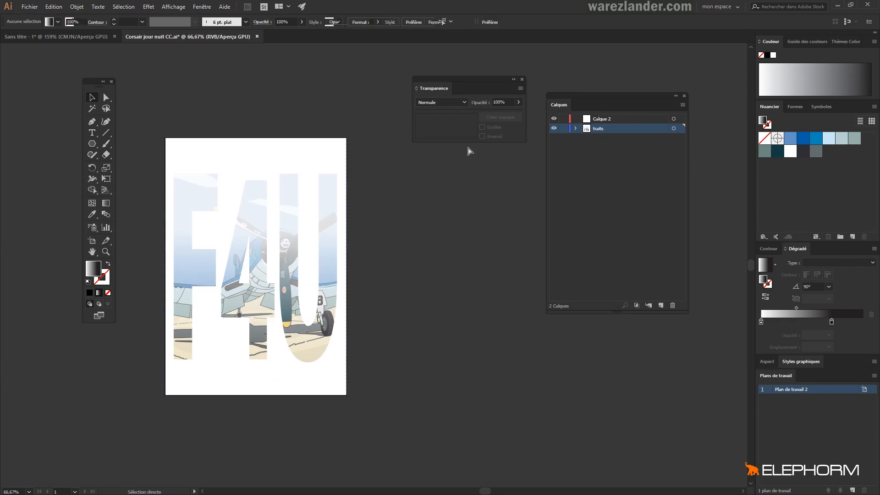
pyautogui.hotkey('ctrl', 'a')
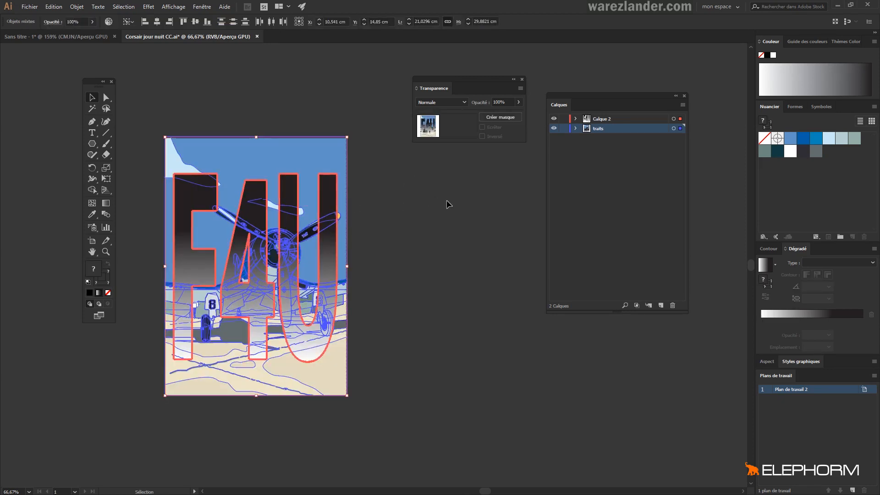
# - Set the dark gradient stop of the Calque 2 lettering to CMYK black with all four components at 100%
pyautogui.click(539, 195)
pyautogui.click(673, 119)
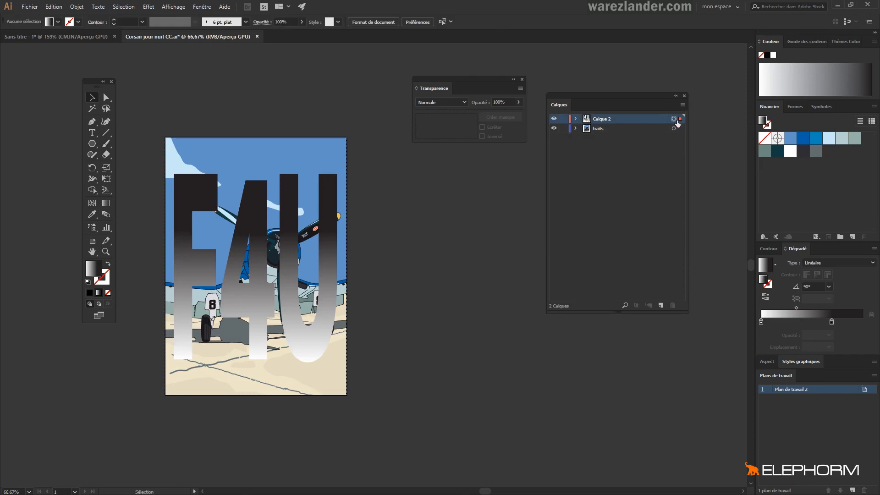
pyautogui.click(832, 322)
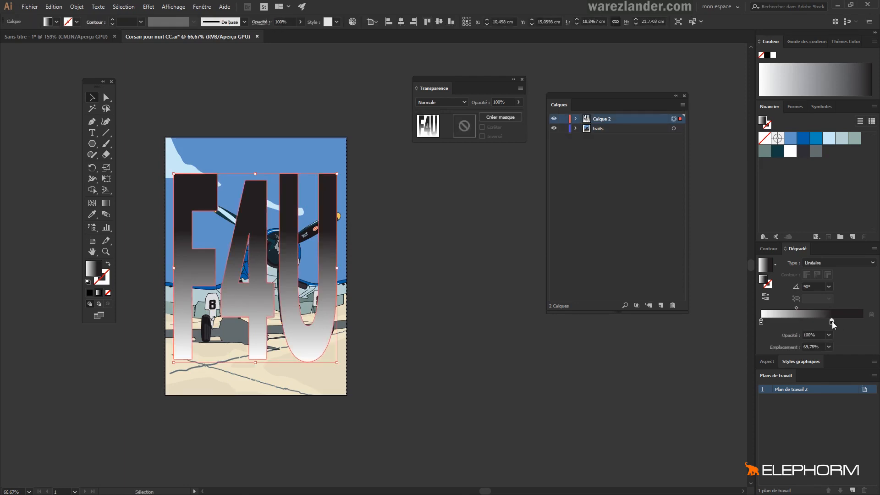
pyautogui.doubleClick(832, 322)
pyautogui.click(862, 333)
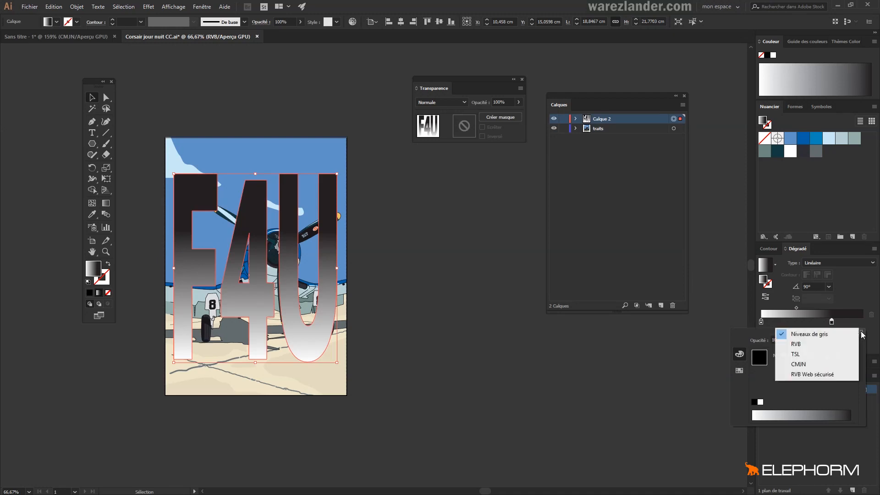
pyautogui.click(821, 365)
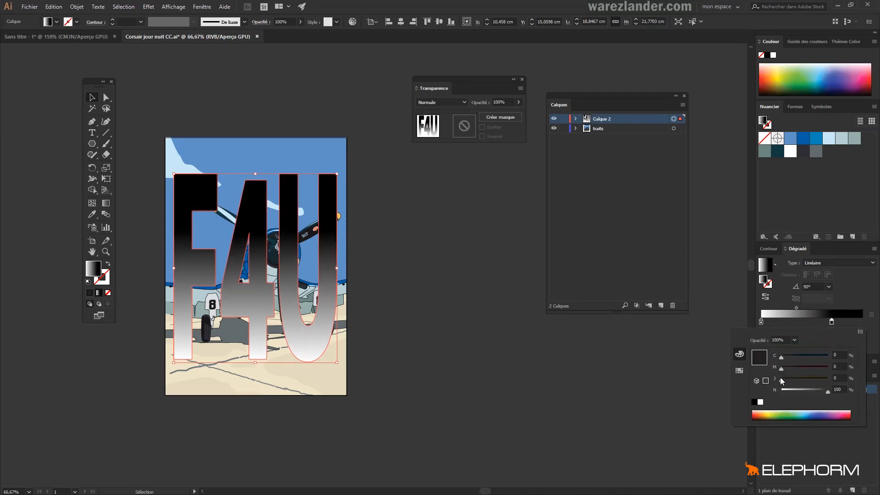
pyautogui.moveTo(782, 381); pyautogui.dragTo(833, 358)
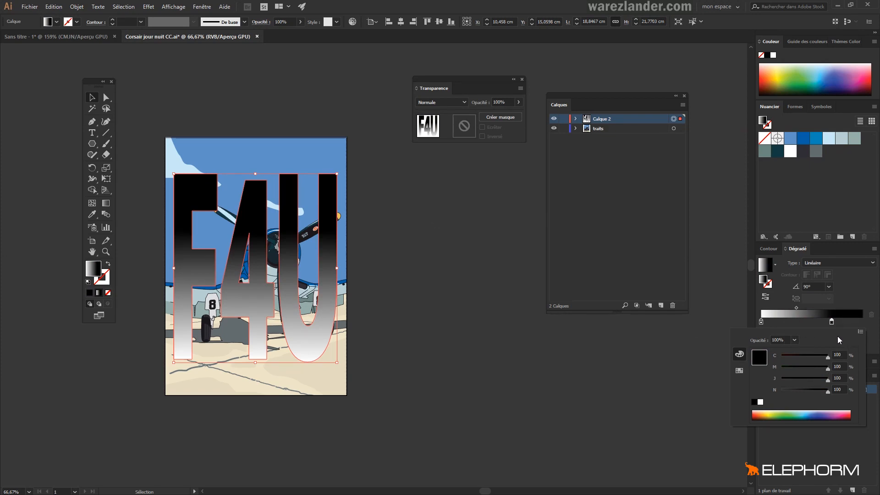
pyautogui.click(861, 323)
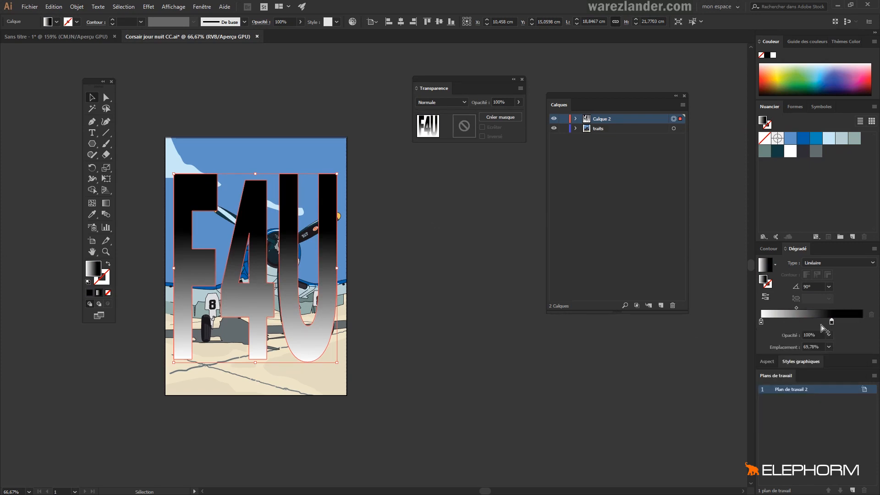
# - Try the lettering as an opacity mask with the gradient's black stop at 44.44%, and undo the mask
pyautogui.moveTo(832, 320); pyautogui.dragTo(806, 323)
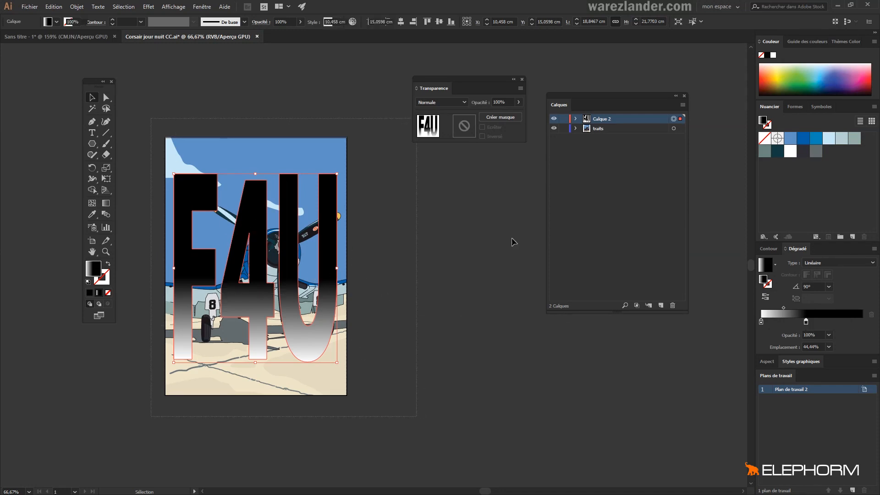
pyautogui.hotkey('ctrl', 'a')
pyautogui.click(501, 119)
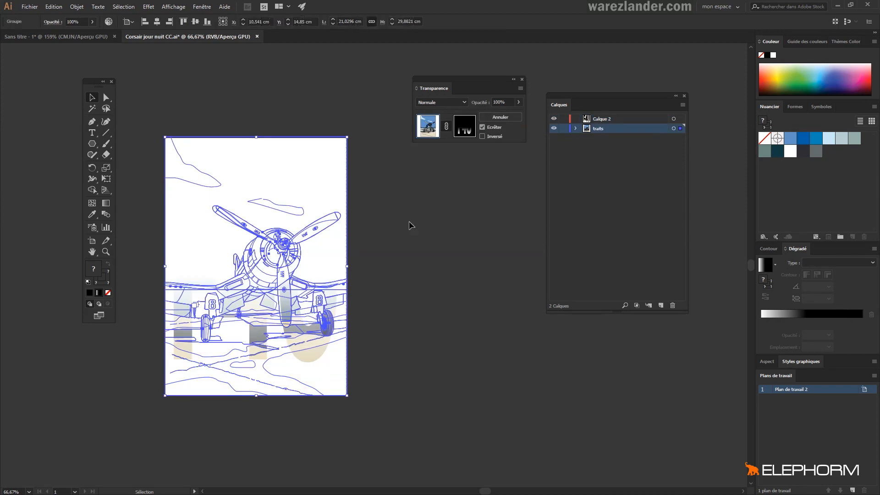
pyautogui.click(389, 248)
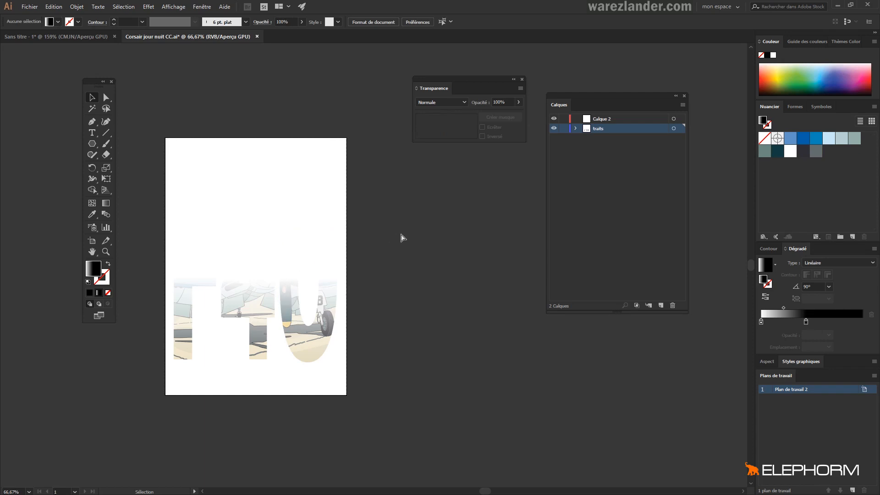
pyautogui.hotkey('ctrl', 'a')
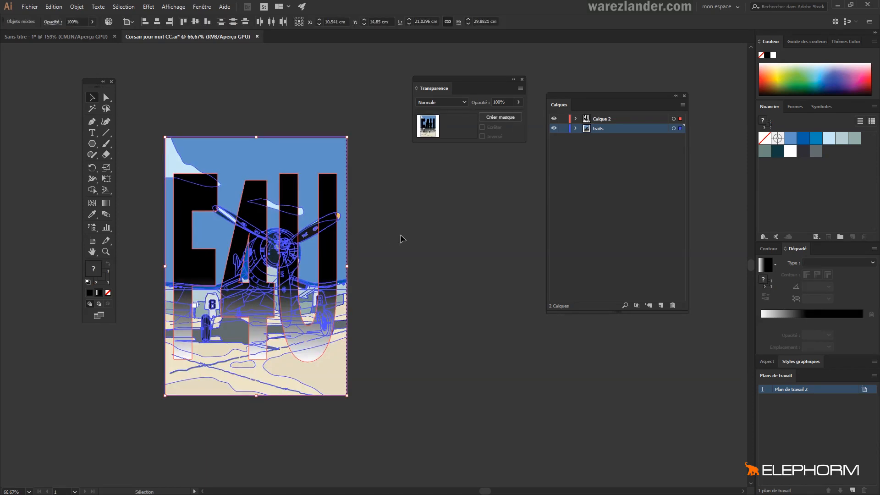
pyautogui.click(357, 257)
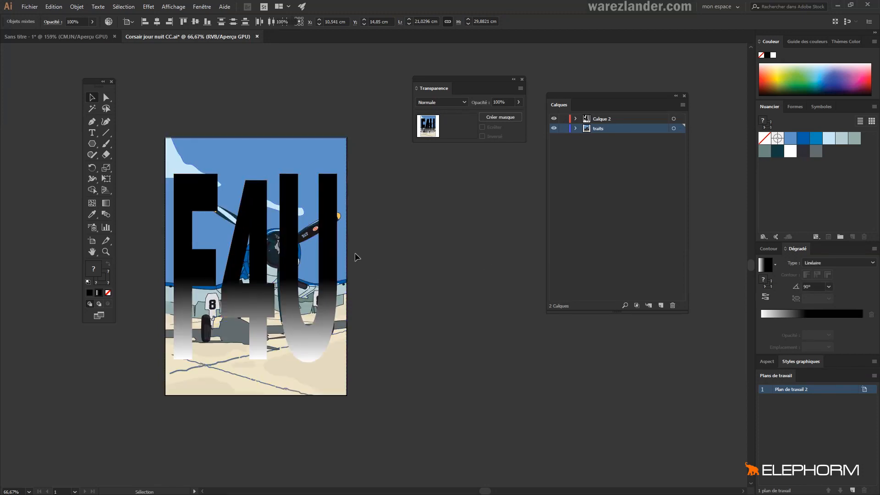
# - Set the F4U lettering gradient's black stop to 100% and its white stop to about 20.44%
pyautogui.click(289, 254)
pyautogui.moveTo(806, 322); pyautogui.dragTo(871, 322)
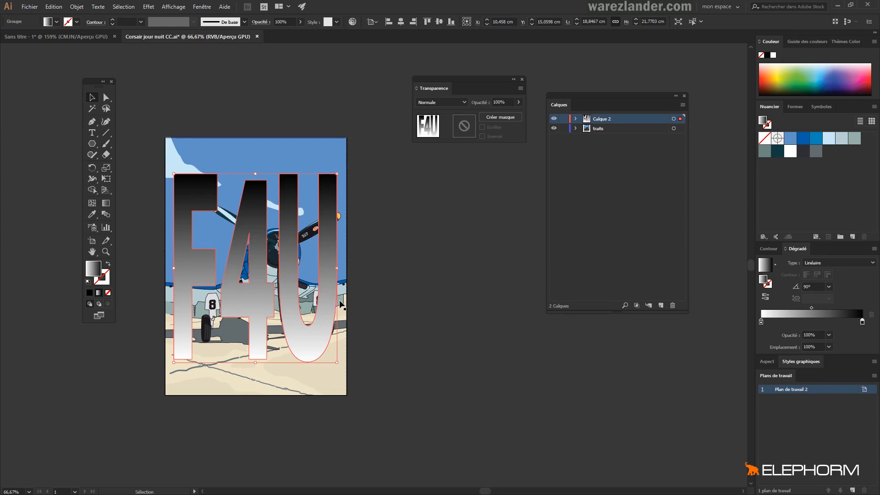
pyautogui.moveTo(762, 321); pyautogui.dragTo(782, 321)
# - Select all the artwork and make an opacity mask from the gradient-filled F4U lettering
pyautogui.press('a')
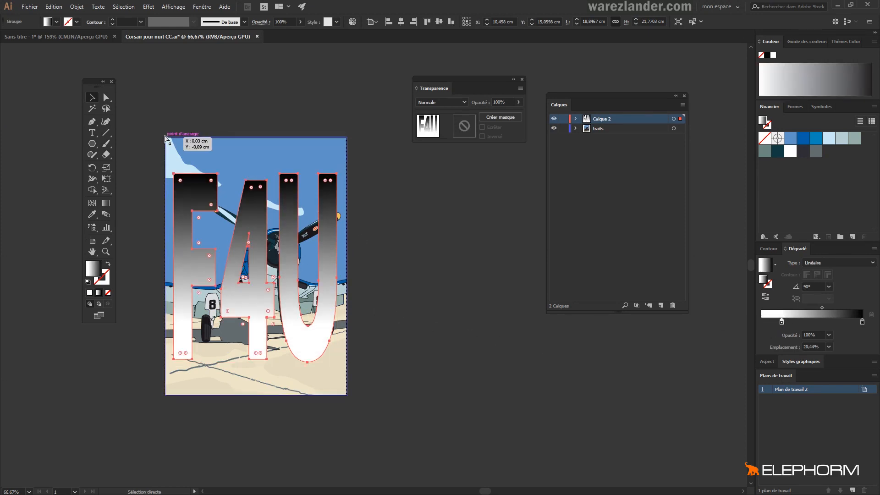
pyautogui.hotkey('ctrl', 'a')
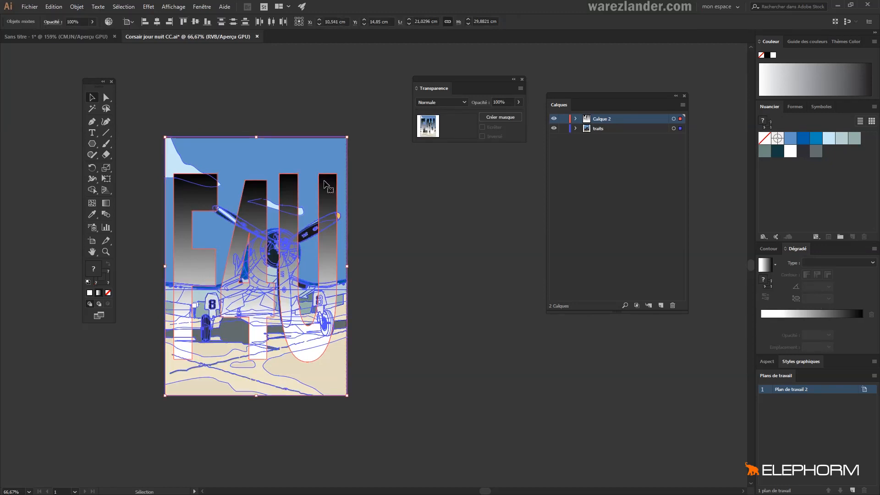
pyautogui.click(499, 118)
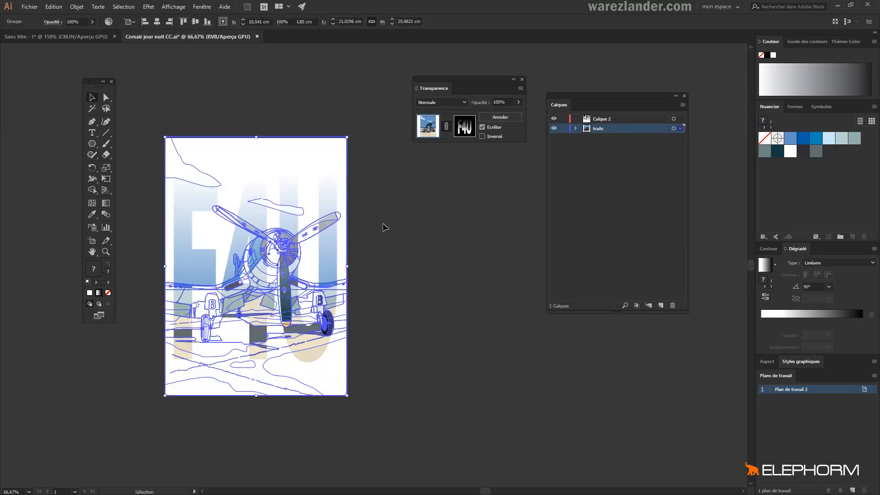
pyautogui.click(384, 227)
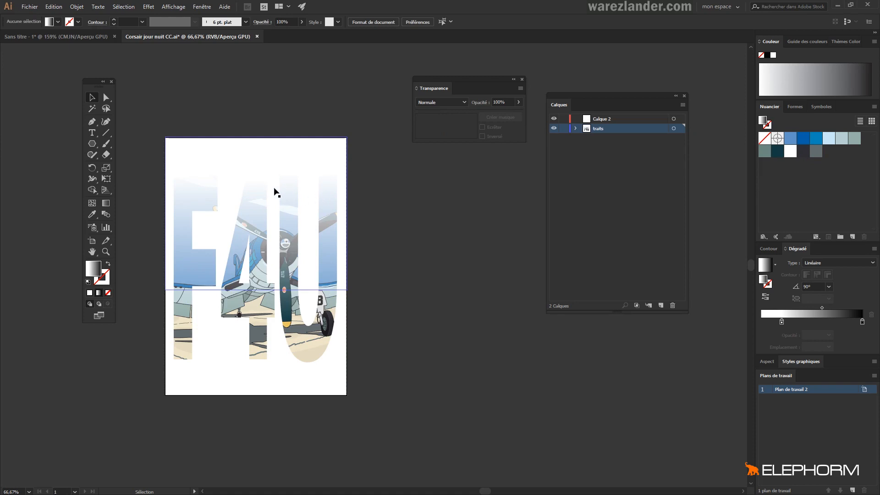
# - Unlink the opacity mask from the airplane artwork and move the mask's lettering down to about Y 16.75 cm
pyautogui.click(237, 248)
pyautogui.click(501, 117)
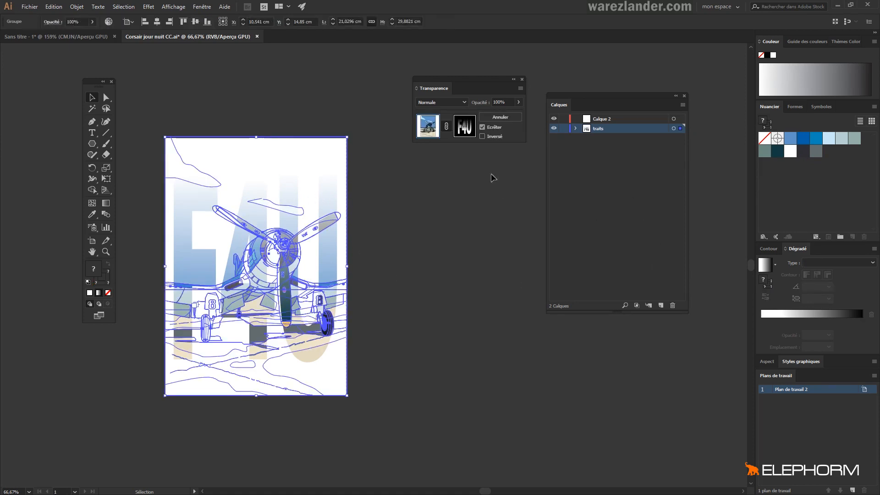
pyautogui.click(447, 128)
pyautogui.click(463, 130)
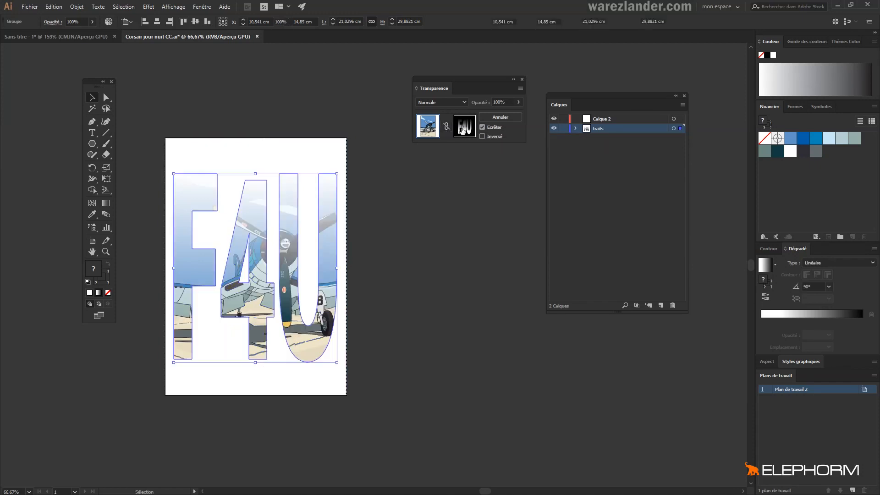
pyautogui.moveTo(295, 275)
pyautogui.mouseDown()
pyautogui.moveTo(293, 252)
pyautogui.moveTo(293, 289)
pyautogui.mouseUp()
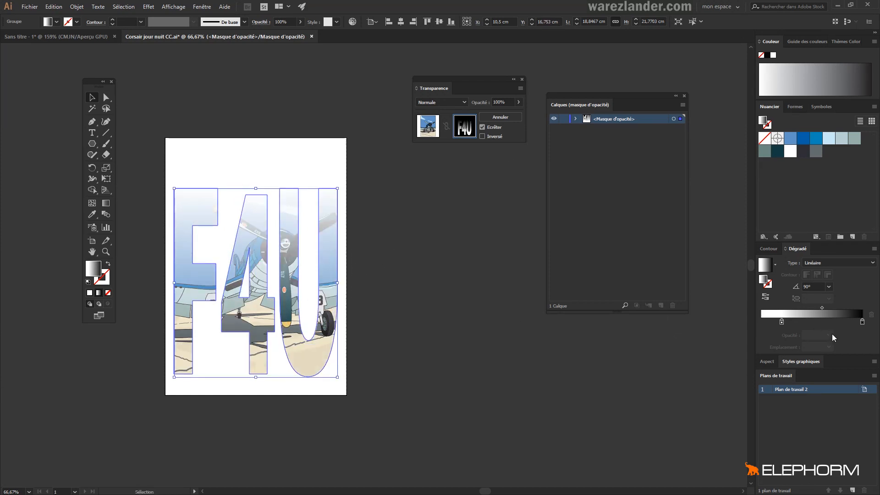
# - Set the mask gradient's white stop to about 49.33% and move the lettering up to about Y 15.27 cm
pyautogui.moveTo(783, 323); pyautogui.dragTo(813, 329)
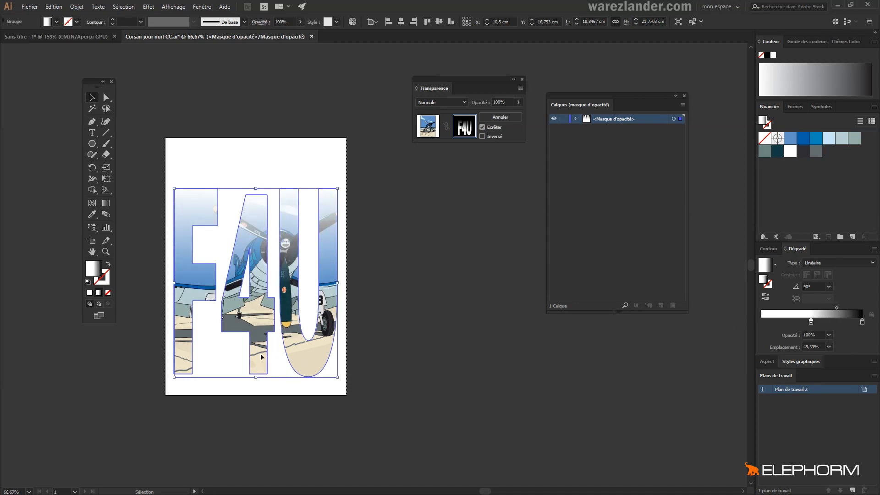
pyautogui.moveTo(259, 363); pyautogui.dragTo(262, 335)
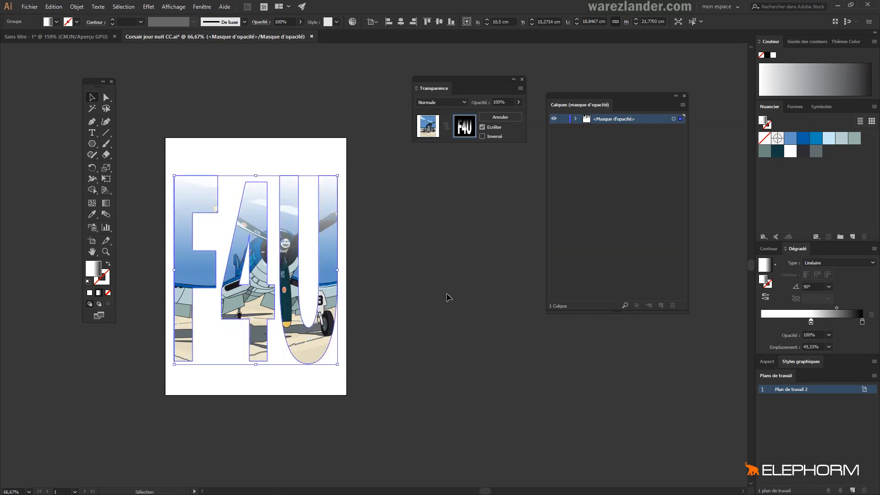
pyautogui.click(453, 269)
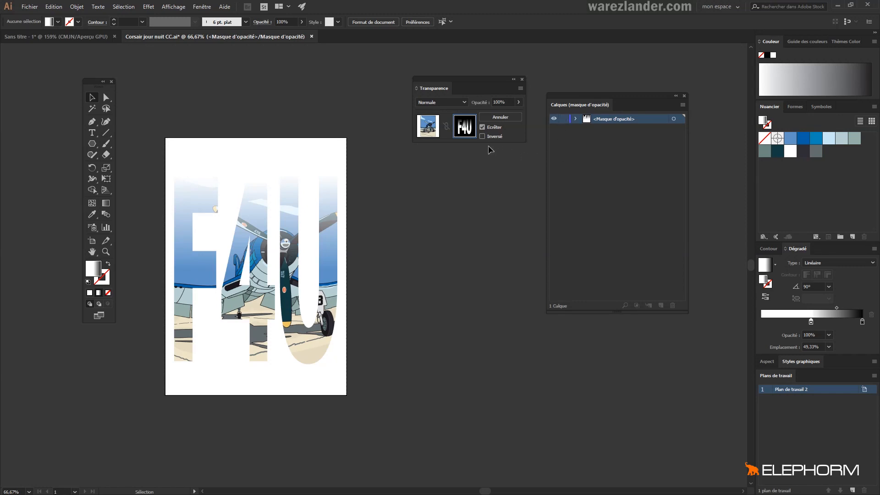
# - Leave mask editing for the airplane artwork, and expand the traits layer and its masked group to examine their contents
pyautogui.click(428, 128)
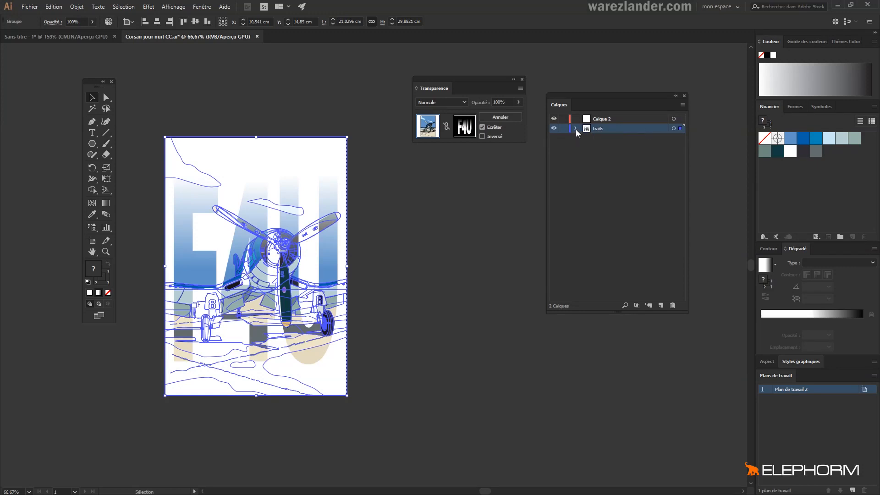
pyautogui.click(576, 129)
pyautogui.click(586, 138)
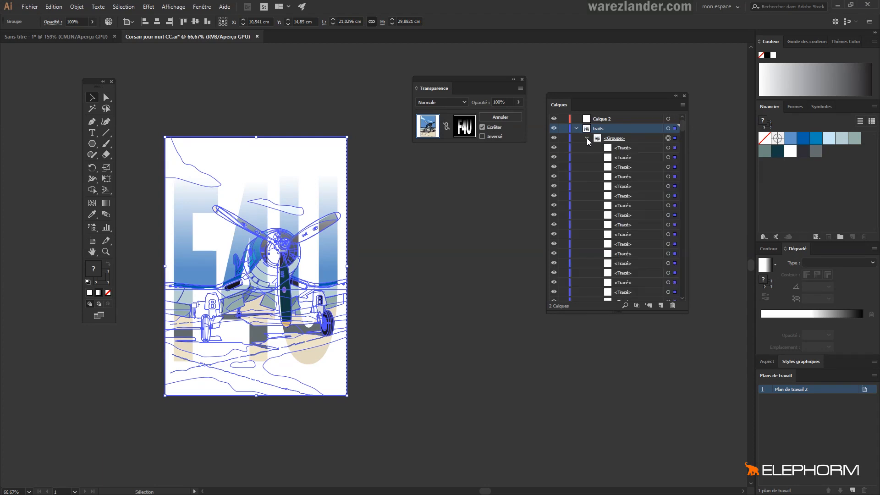
pyautogui.click(460, 266)
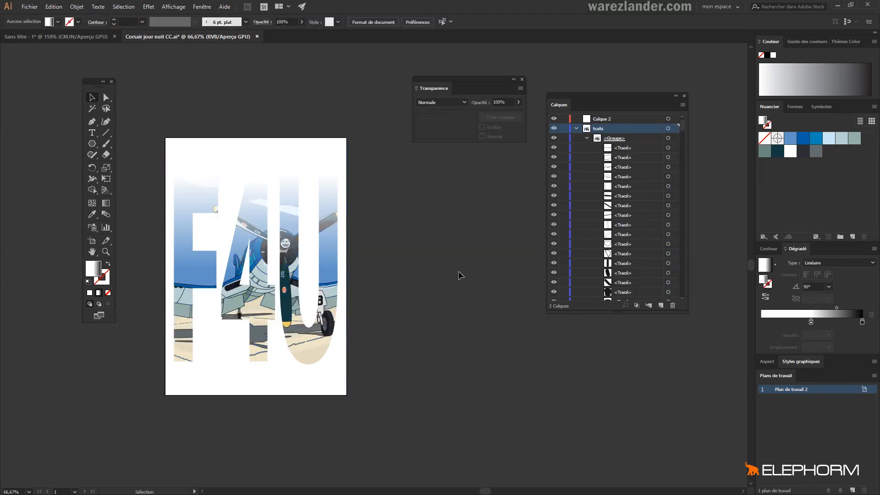